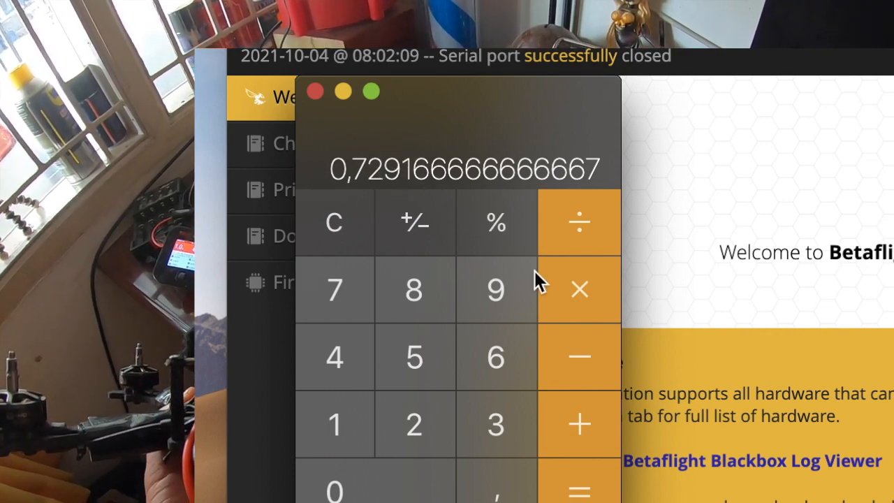
{"action": "left_click", "coordinate": [582, 303]}
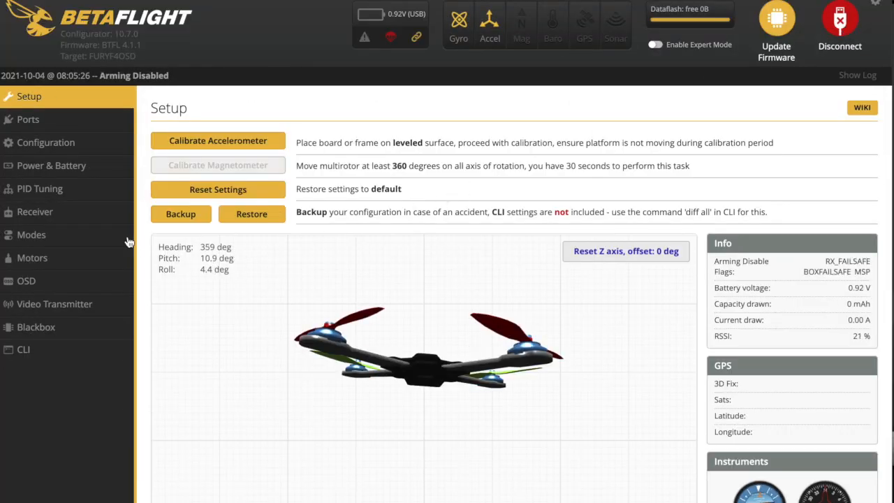
Check the Power & Battery settings and compare the PID values of Profile 1, Profile 2 and Profile 3
{"action": "left_click", "coordinate": [78, 170]}
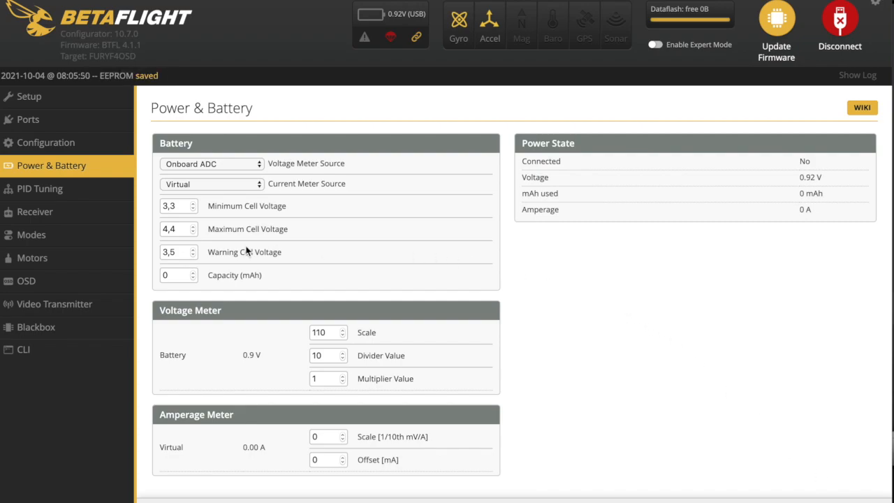
{"action": "left_click", "coordinate": [50, 193]}
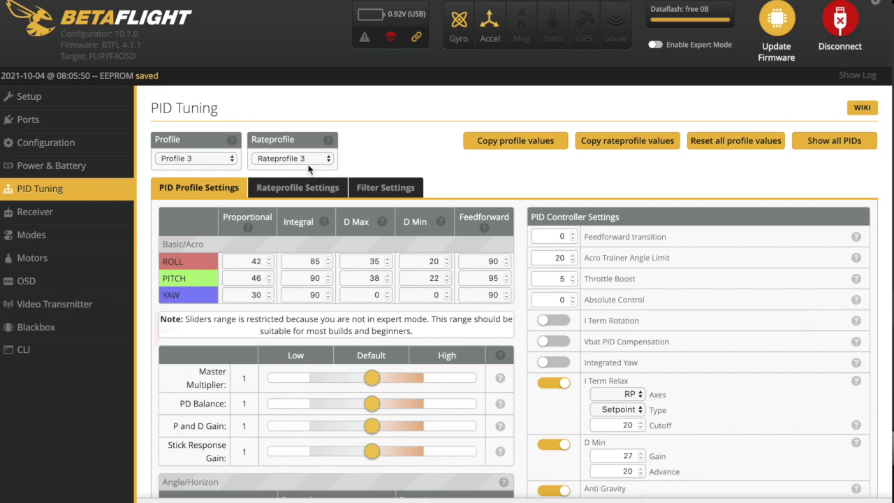
{"action": "left_click", "coordinate": [235, 159]}
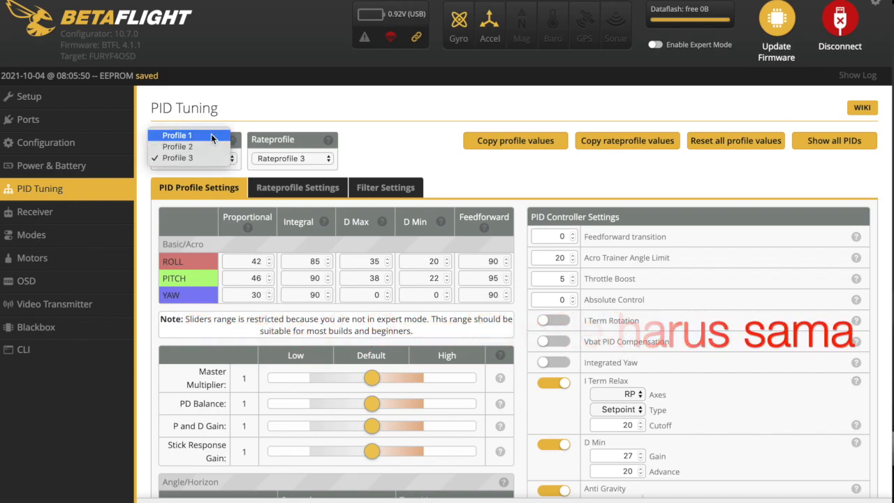
{"action": "left_click", "coordinate": [211, 135]}
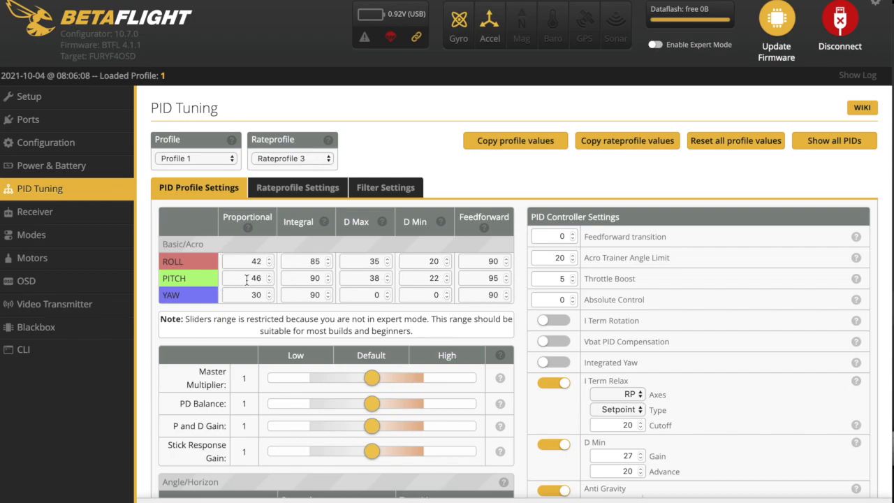
{"action": "left_click", "coordinate": [230, 160]}
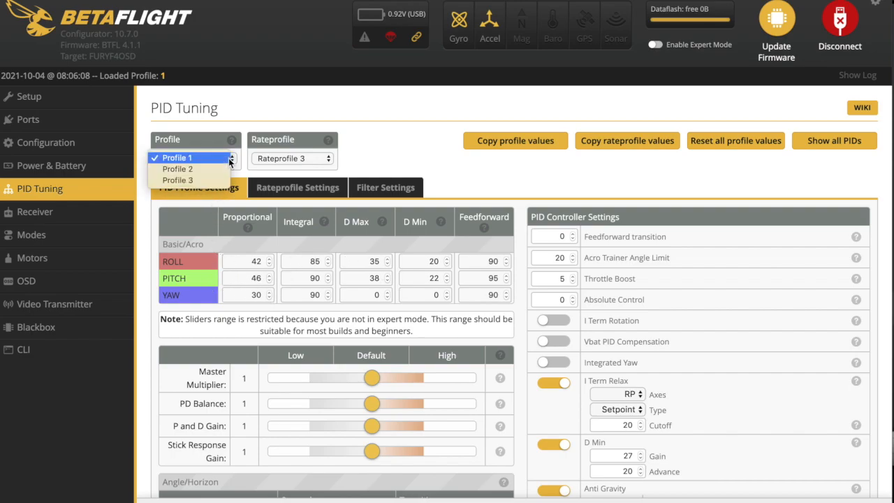
{"action": "left_click", "coordinate": [215, 173]}
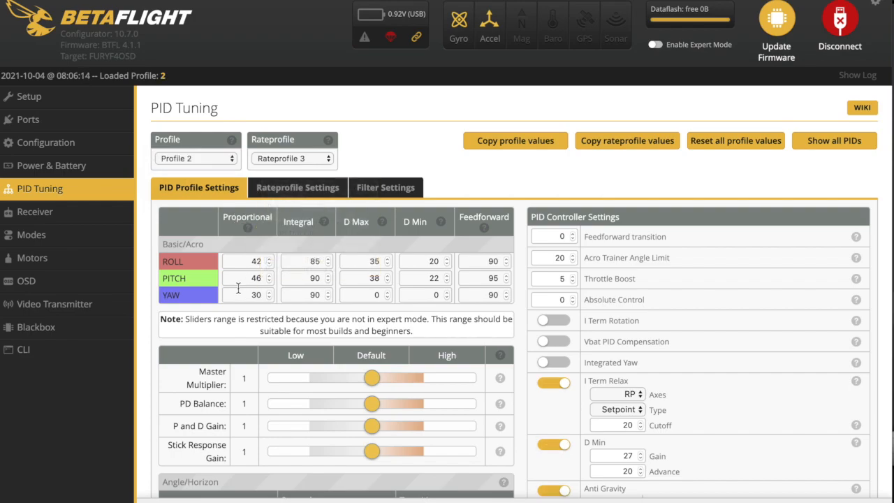
{"action": "left_click", "coordinate": [233, 160]}
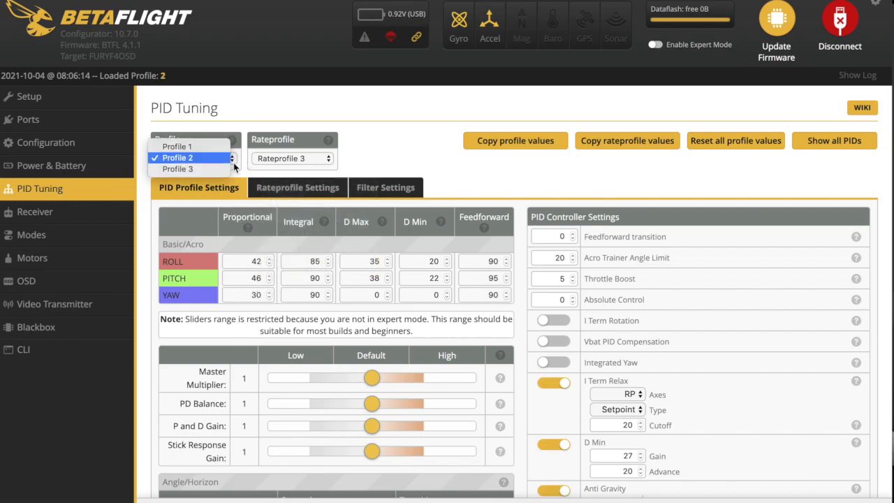
{"action": "left_click", "coordinate": [209, 170]}
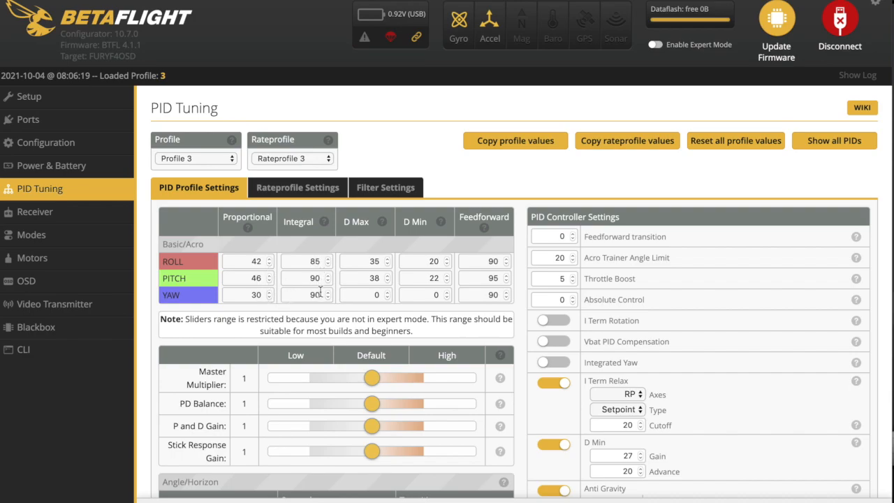
Load Rateprofile 1 and Rateprofile 2 in turn to review the PID Tuning settings with each
{"action": "left_click", "coordinate": [325, 161]}
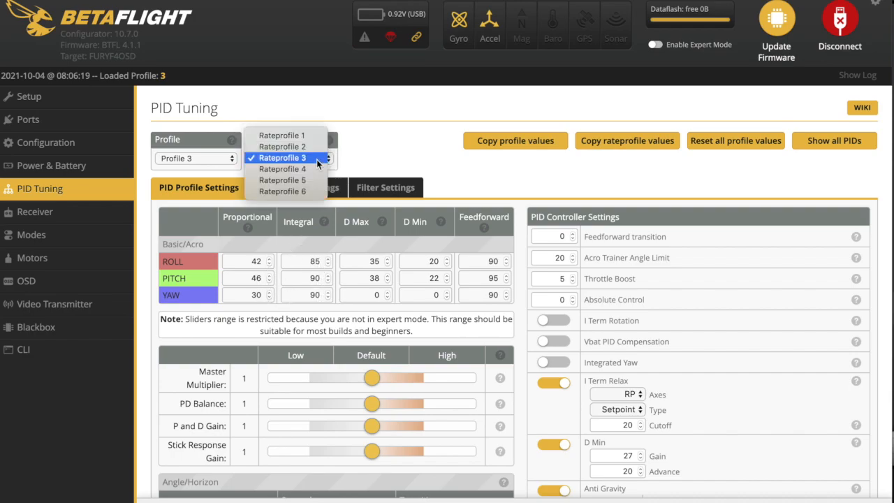
{"action": "left_click", "coordinate": [320, 136]}
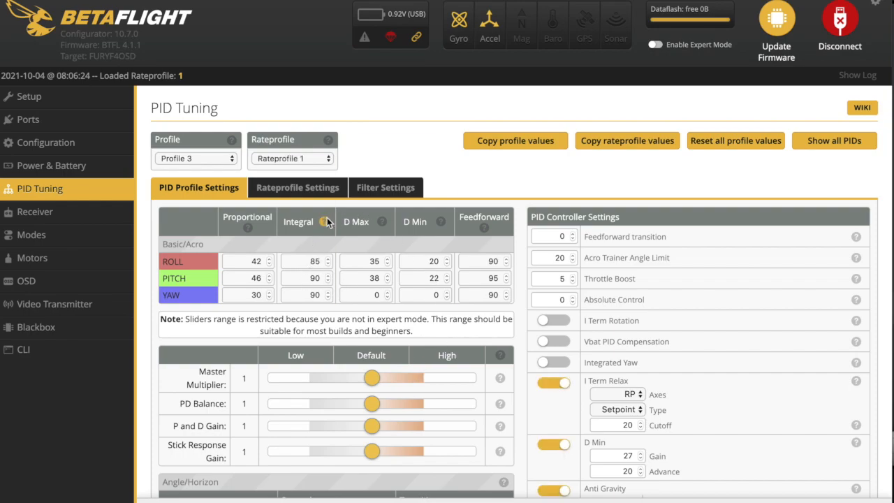
{"action": "scroll", "coordinate": [327, 218], "scroll_direction": "down", "scroll_amount": 2}
{"action": "scroll", "coordinate": [321, 175], "scroll_direction": "up", "scroll_amount": 2}
{"action": "left_click", "coordinate": [330, 162]}
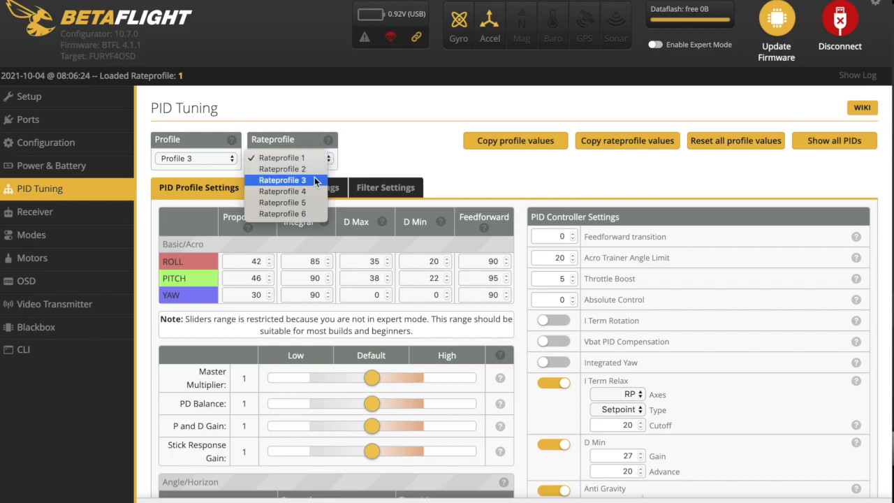
{"action": "left_click", "coordinate": [313, 173]}
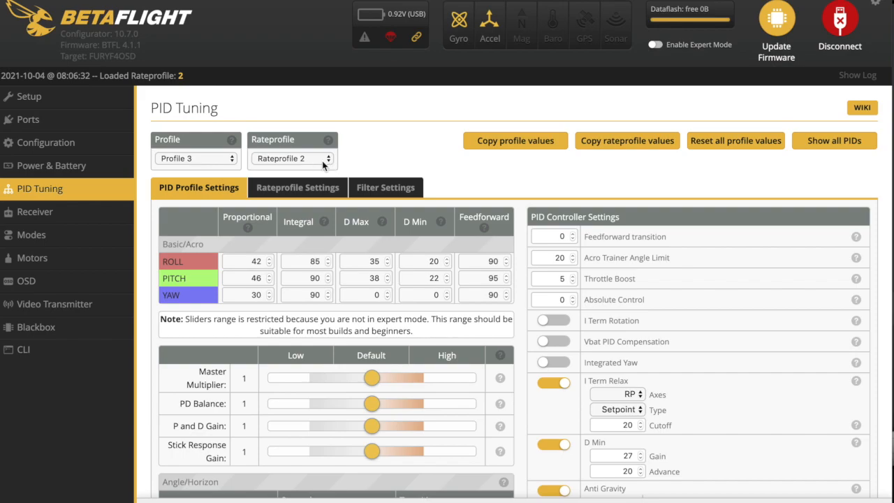
Copy the values of Profile 3 to Profile 1 and Profile 2, and switch the rate profile to Rateprofile 3
{"action": "left_click", "coordinate": [517, 141]}
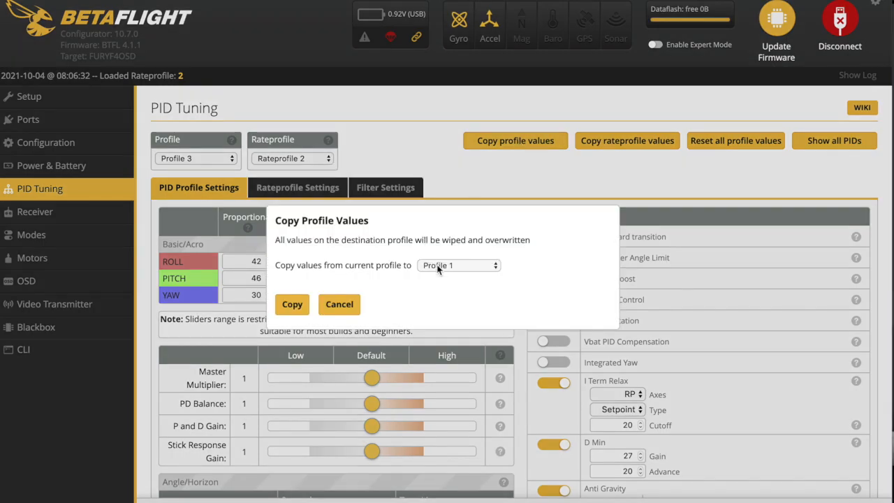
{"action": "left_click", "coordinate": [293, 305]}
{"action": "left_click", "coordinate": [508, 141]}
{"action": "left_click", "coordinate": [497, 266]}
{"action": "left_click", "coordinate": [458, 276]}
{"action": "left_click", "coordinate": [293, 305]}
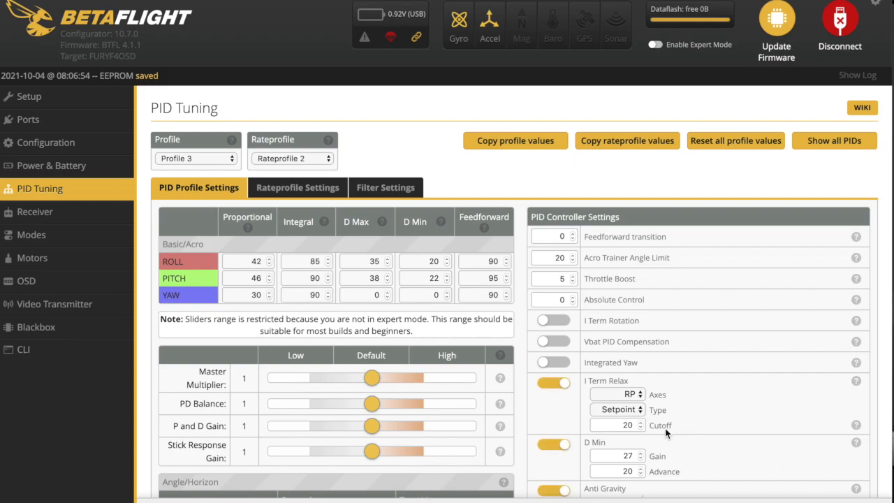
{"action": "left_click", "coordinate": [327, 159]}
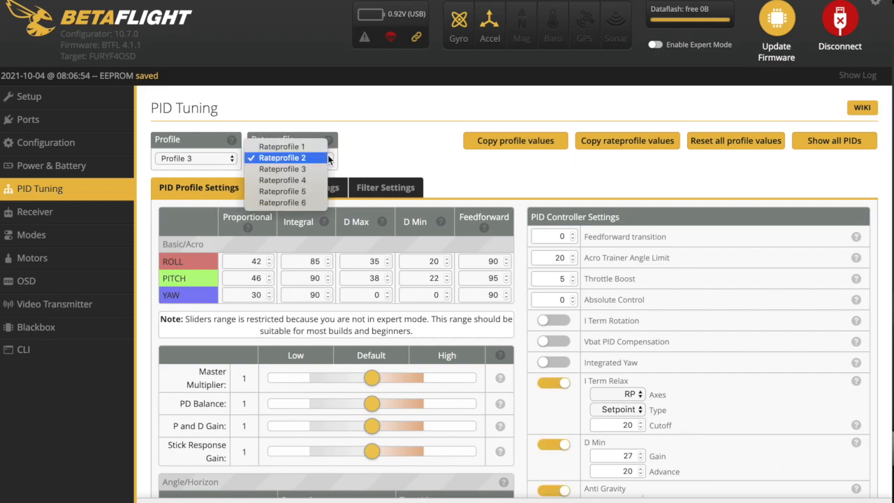
{"action": "left_click", "coordinate": [310, 169]}
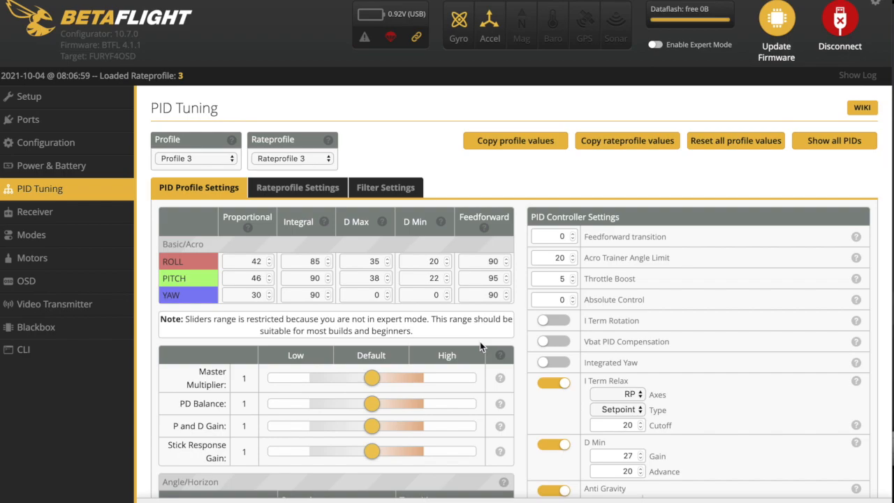
Query the active profile in the CLI with "profile" and switch to the first PID profile with "profile 0"
{"action": "left_click", "coordinate": [56, 349]}
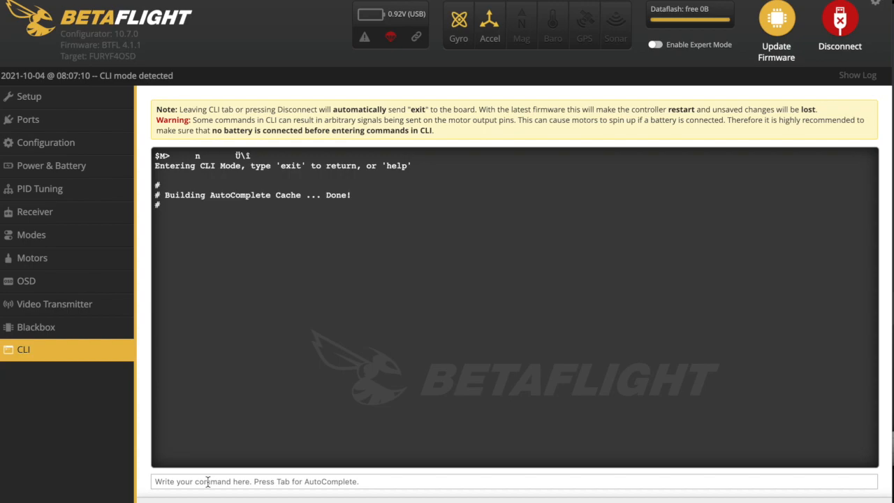
{"action": "left_click", "coordinate": [207, 481]}
{"action": "type", "text": "profile"}
{"action": "key", "text": "Return"}
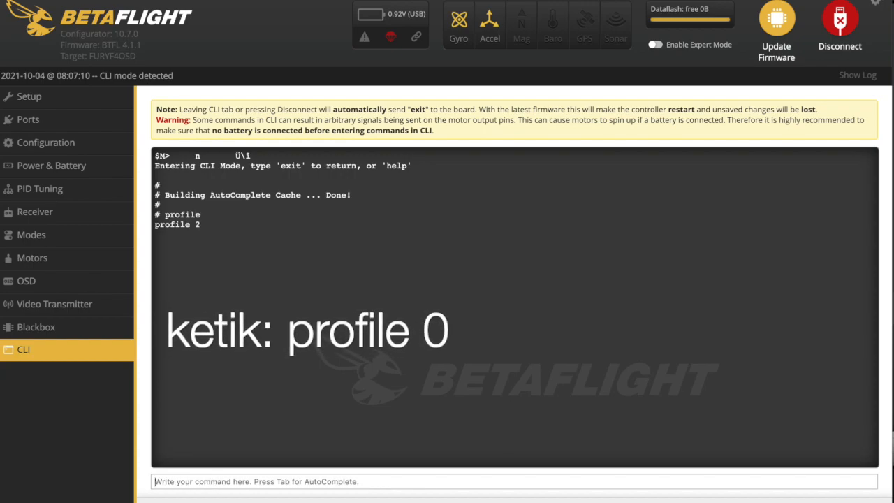
{"action": "type", "text": "pro"}
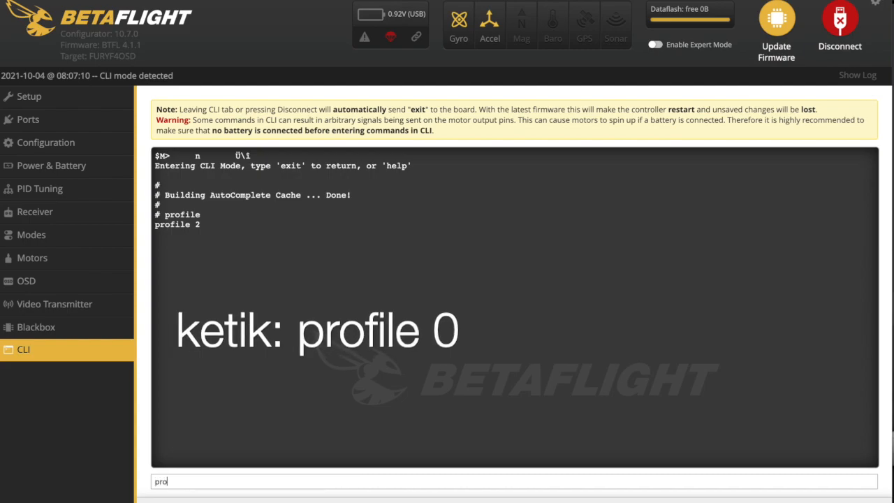
{"action": "type", "text": "file 0"}
{"action": "key", "text": "Return"}
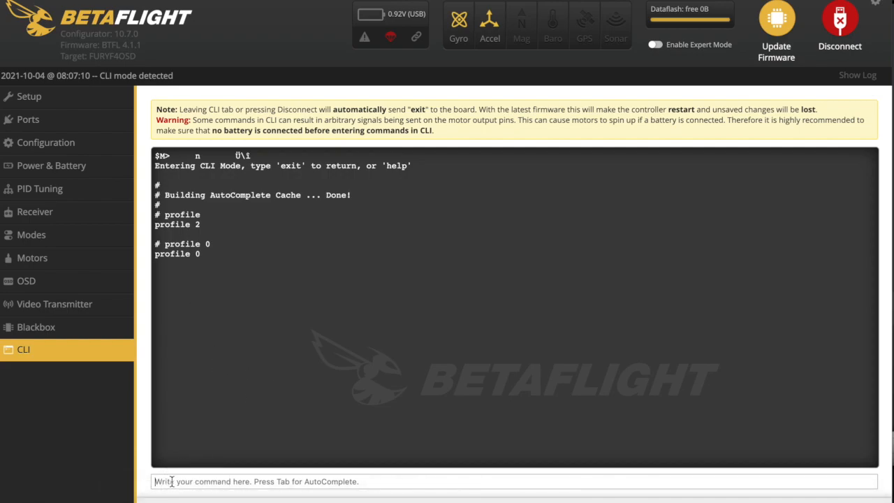
Set auto_profile_cell_count to 4 for profile 0 in the CLI
{"action": "type", "text": "se"}
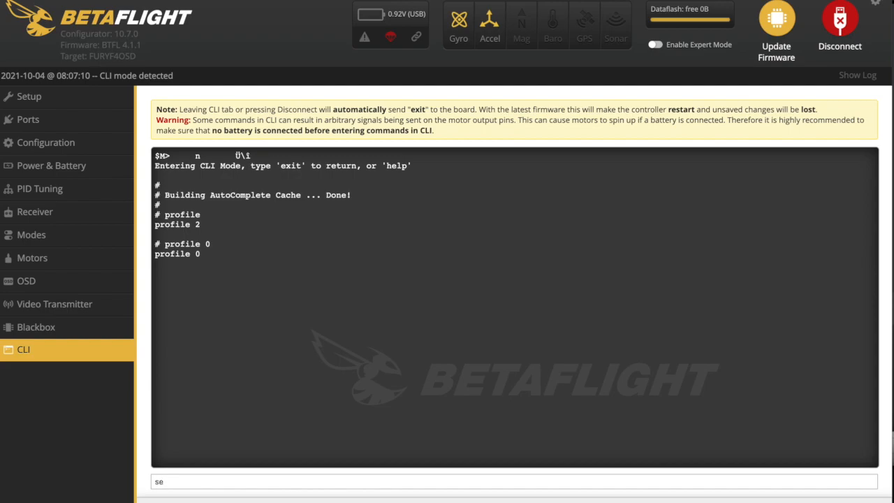
{"action": "type", "text": "t auto"}
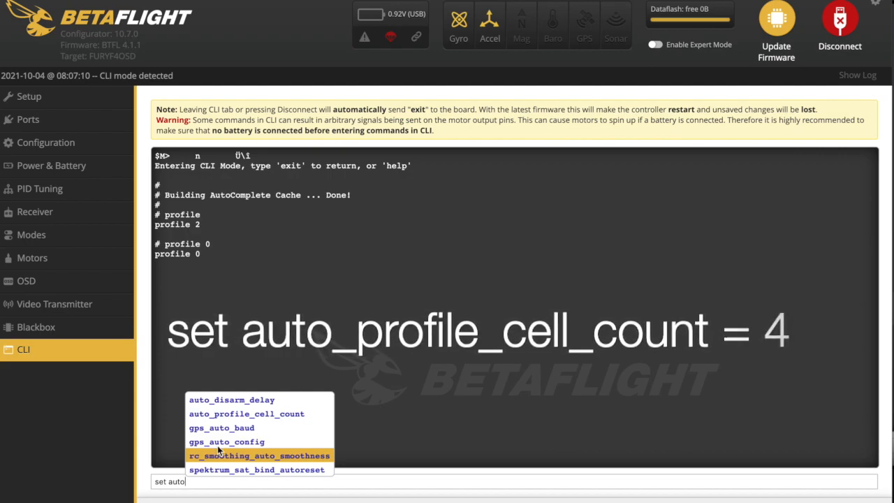
{"action": "left_click", "coordinate": [260, 414]}
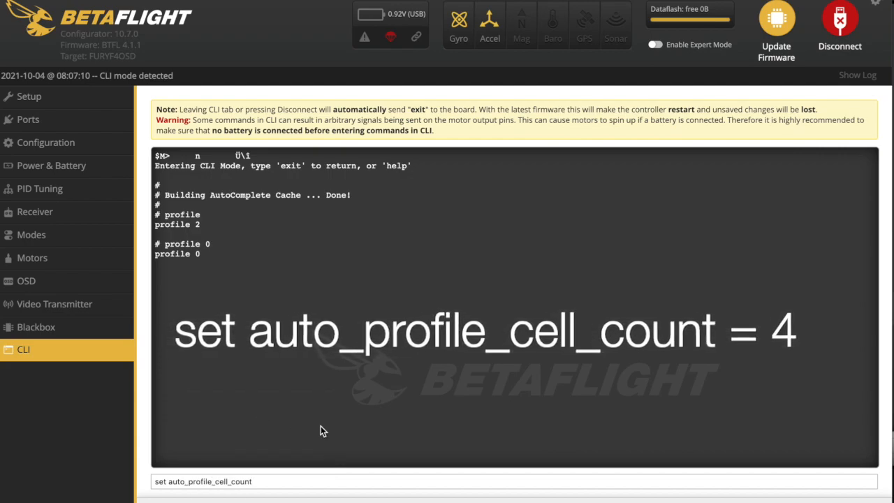
{"action": "type", "text": "= 4"}
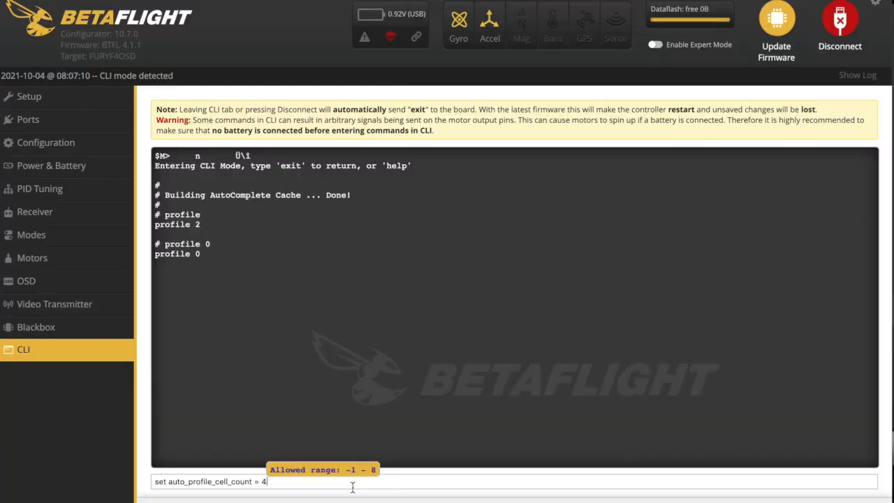
{"action": "key", "text": "Return"}
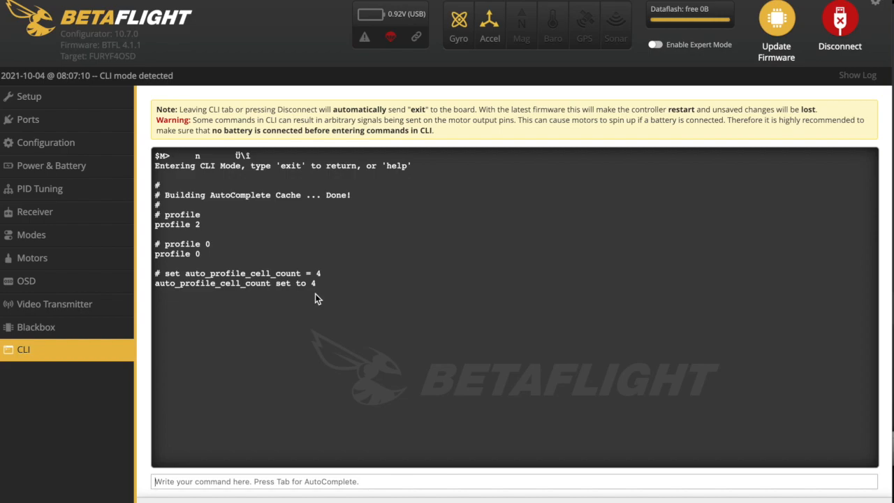
Switch to the second PID profile by running "profile 1" in the CLI
{"action": "left_click", "coordinate": [187, 484]}
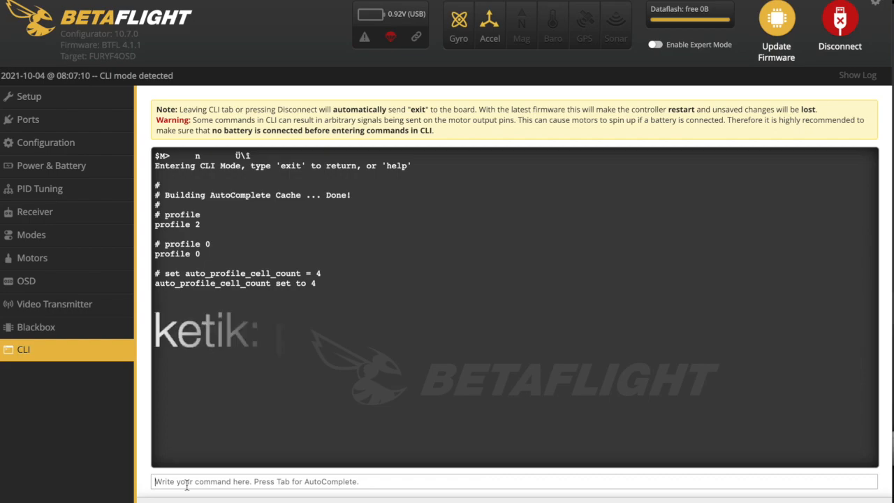
{"action": "type", "text": "prof"}
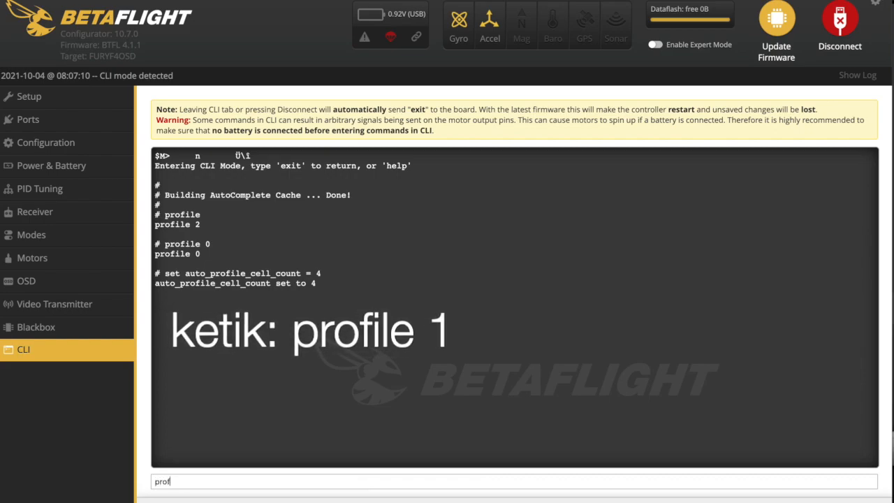
{"action": "type", "text": "ile 1"}
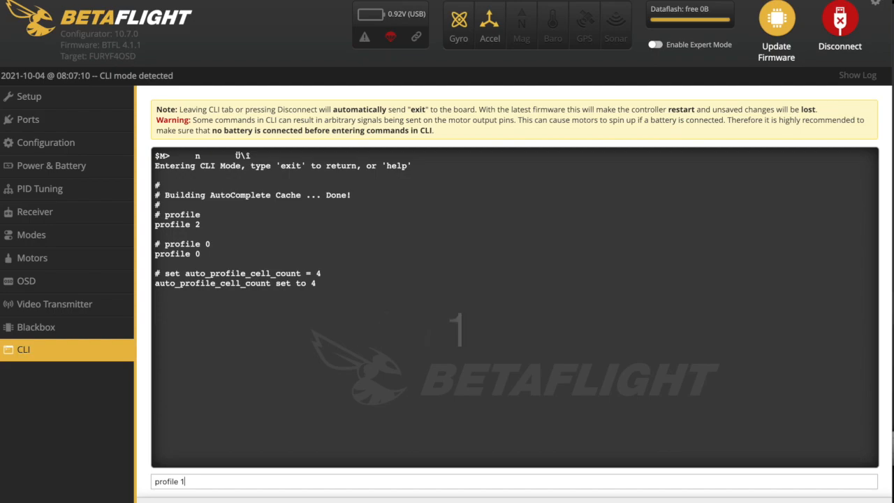
{"action": "key", "text": "Return"}
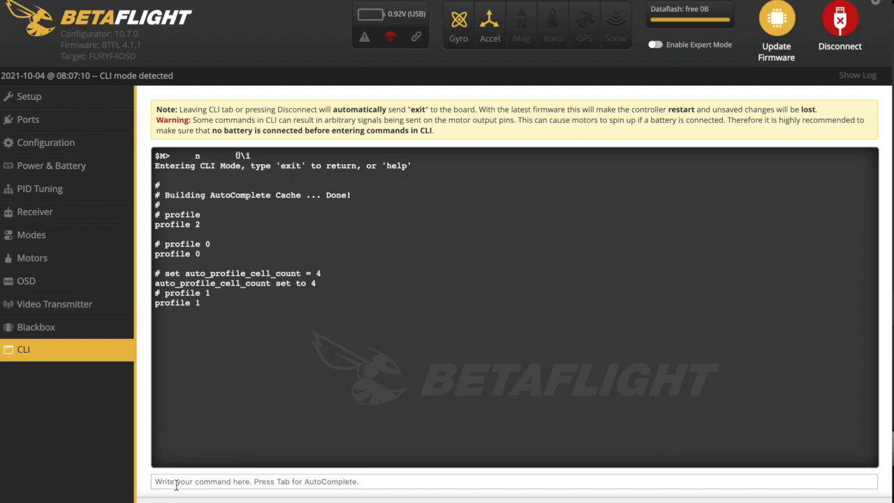
Set auto_profile_cell_count to 6 for profile 1 in the CLI
{"action": "type", "text": "se"}
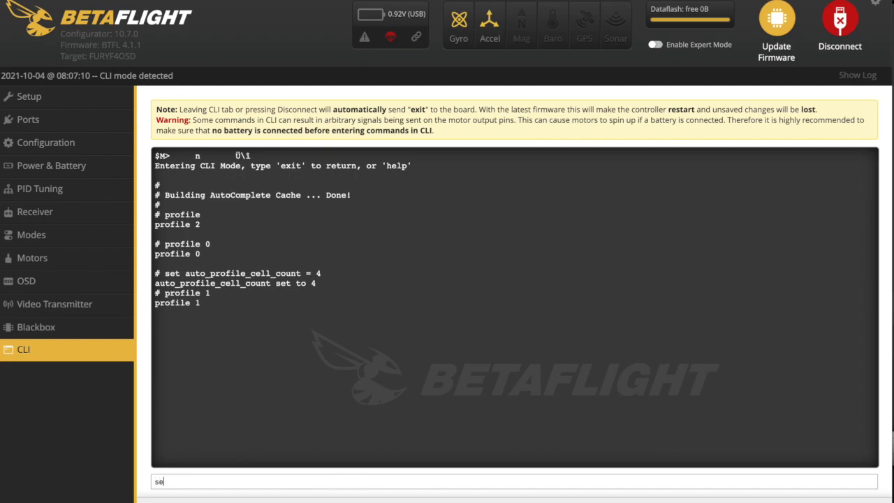
{"action": "type", "text": "t aot"}
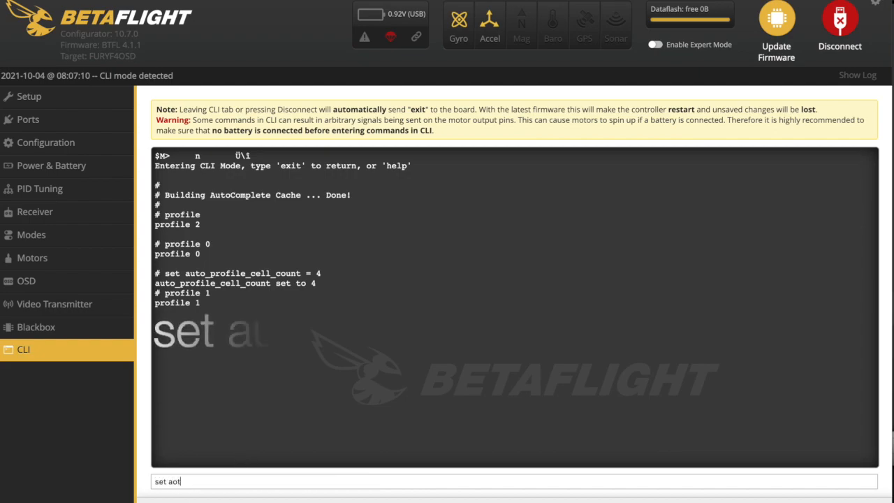
{"action": "key", "text": "BackSpace"}
{"action": "key", "text": "BackSpace"}
{"action": "type", "text": "uto"}
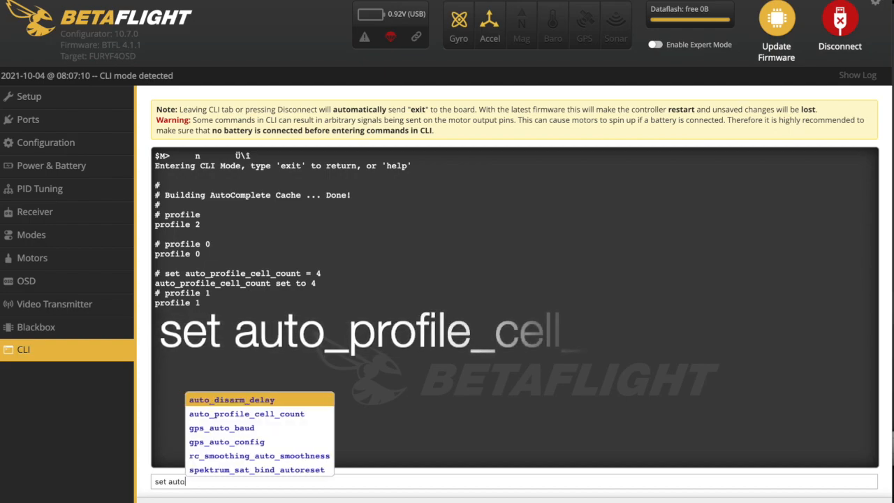
{"action": "left_click", "coordinate": [293, 415]}
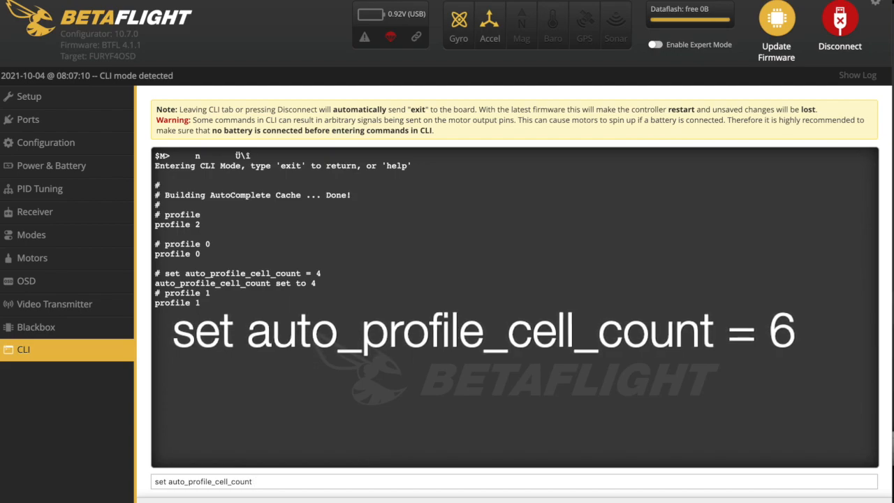
{"action": "type", "text": "="}
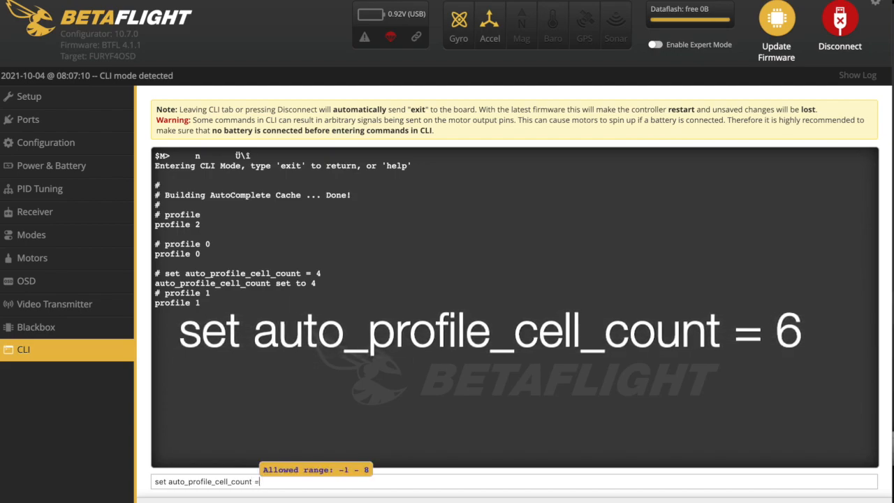
{"action": "type", "text": " 6"}
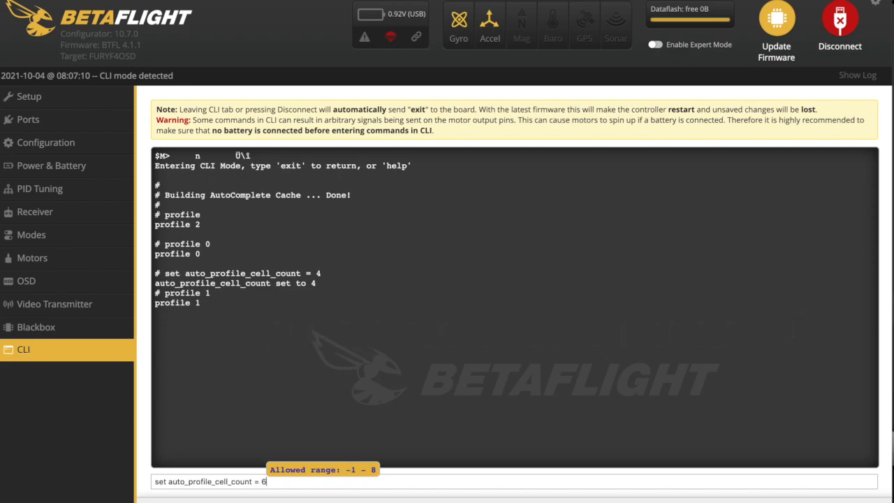
{"action": "key", "text": "Return"}
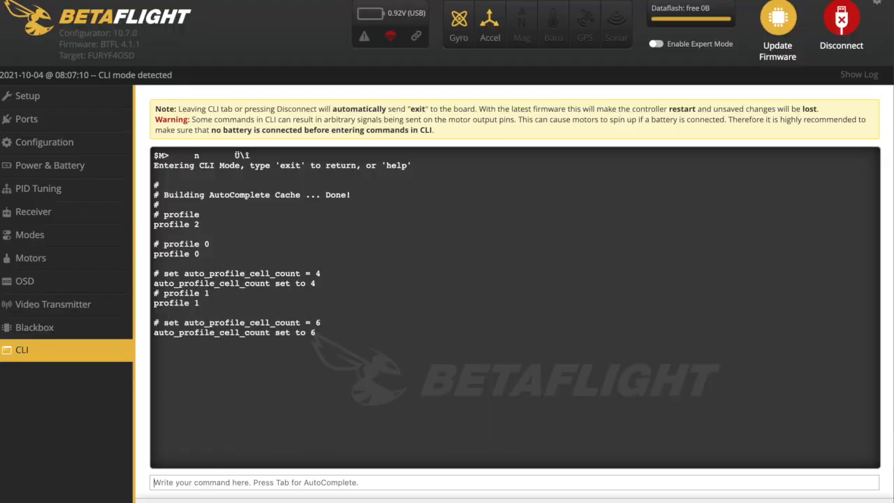
Set motor_output_limit to 73 for profile 1 in the CLI, using the calculator to work out the percentage
{"action": "type", "text": "set"}
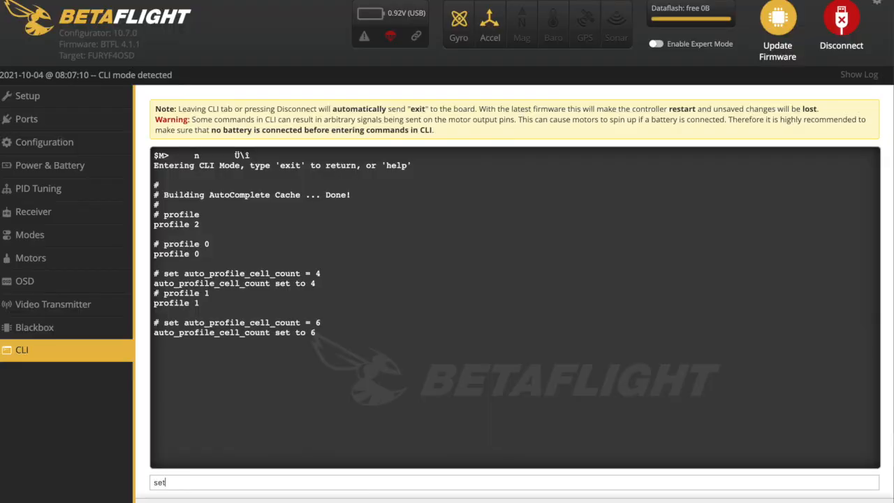
{"action": "type", "text": " mo"}
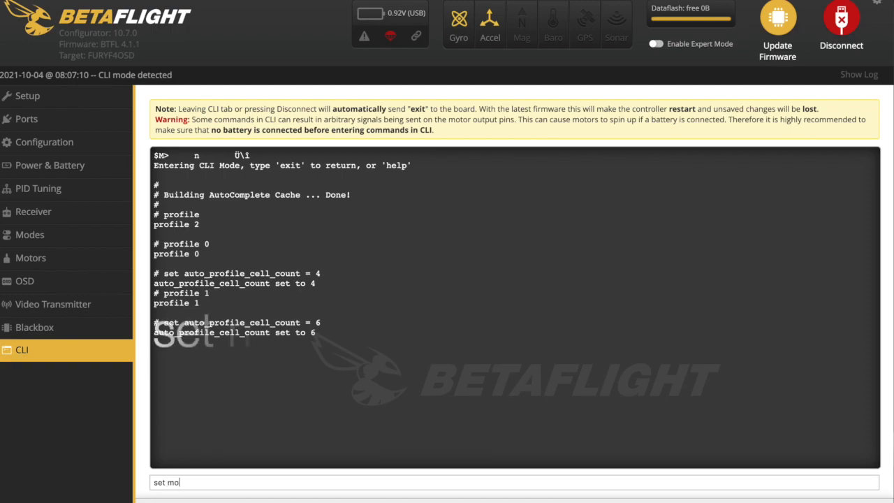
{"action": "type", "text": "t"}
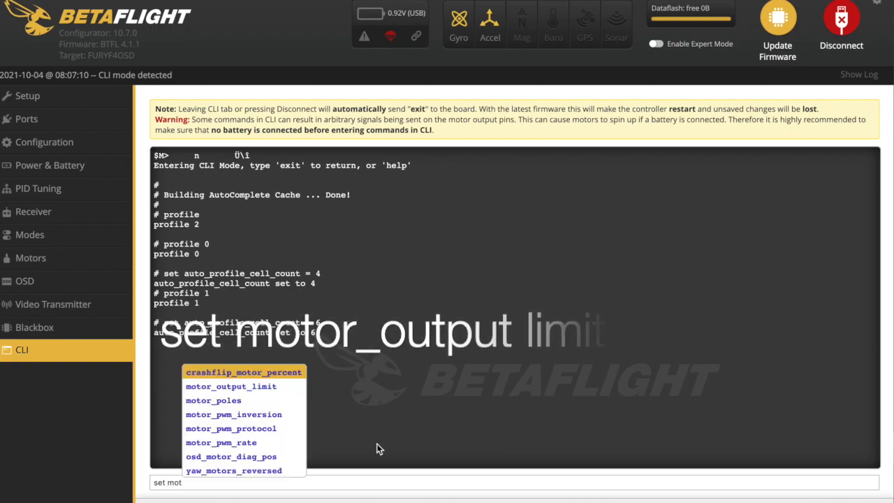
{"action": "left_click", "coordinate": [291, 386]}
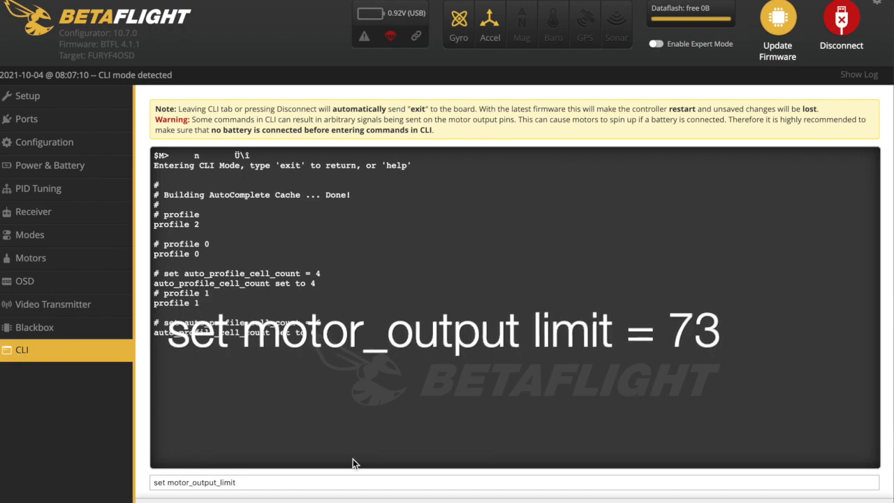
{"action": "type", "text": "="}
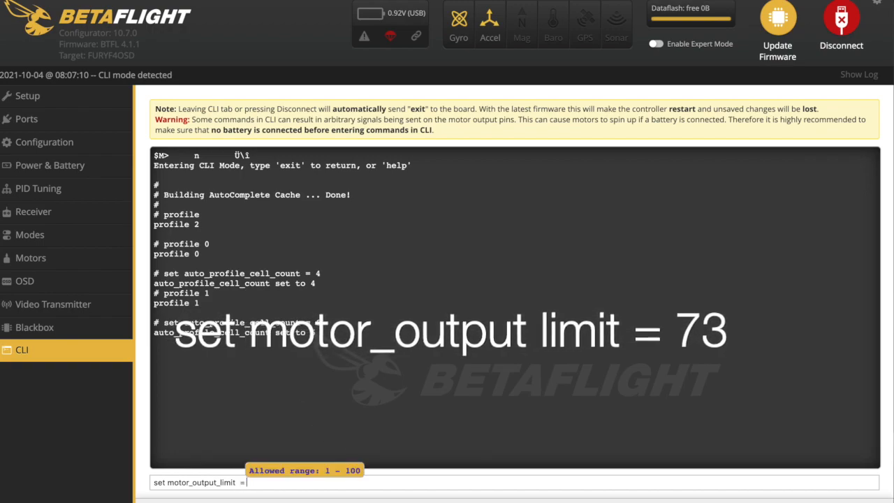
{"action": "key", "text": "BackSpace"}
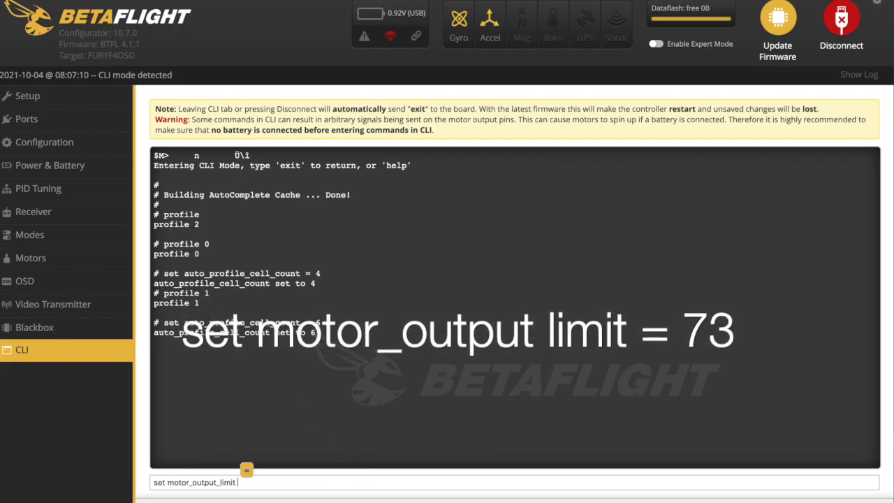
{"action": "type", "text": "="}
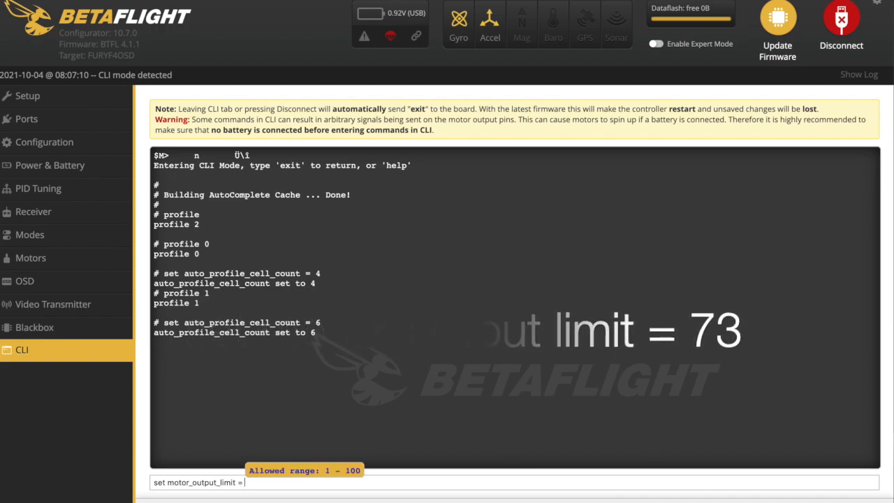
{"action": "mouse_move", "coordinate": [329, 498]}
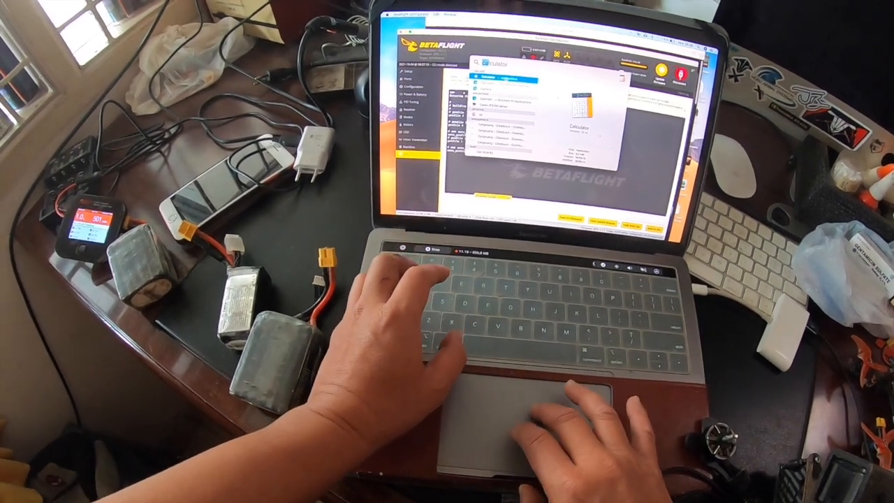
{"action": "key", "text": "Return"}
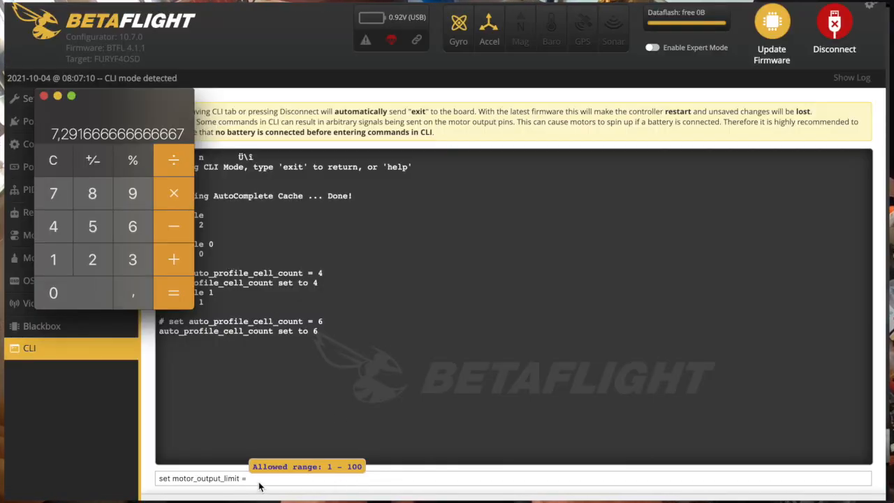
{"action": "key", "text": "super+q"}
{"action": "type", "text": "73"}
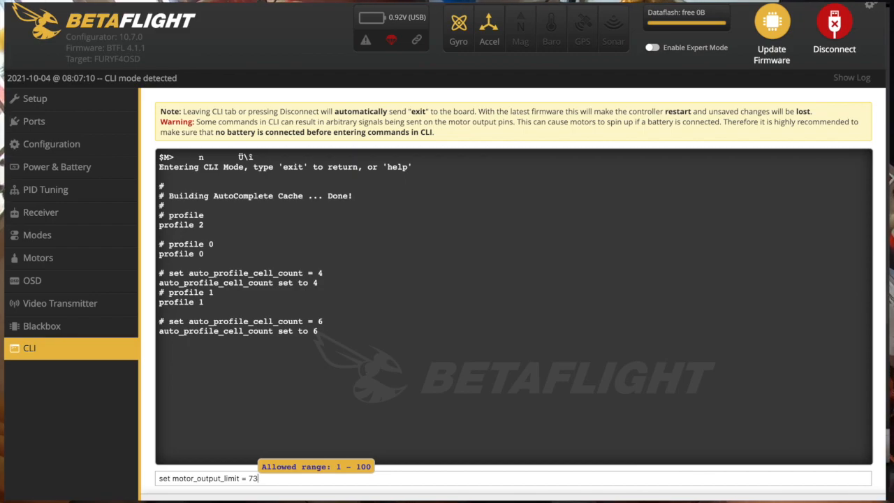
{"action": "key", "text": "Return"}
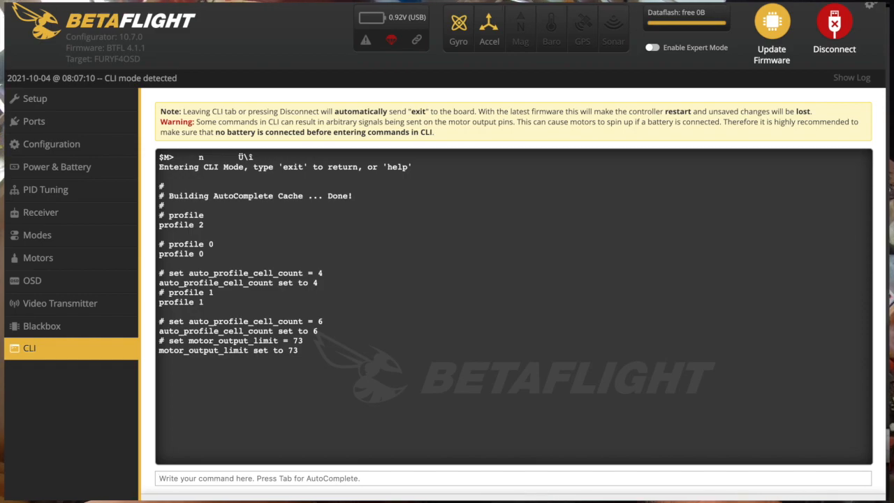
Switch to the third PID profile by running "profile 2" in the CLI
{"action": "left_click", "coordinate": [234, 479]}
{"action": "type", "text": "profilw"}
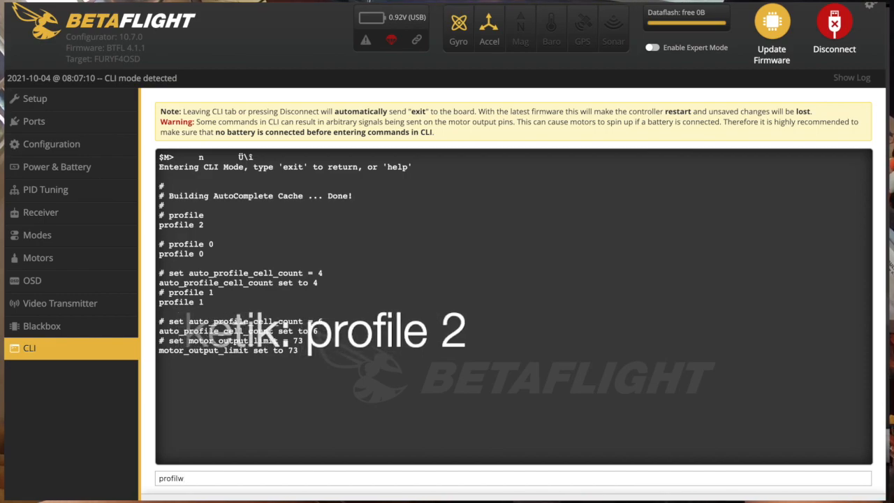
{"action": "key", "text": "BackSpace"}
{"action": "type", "text": "e 2"}
{"action": "key", "text": "Return"}
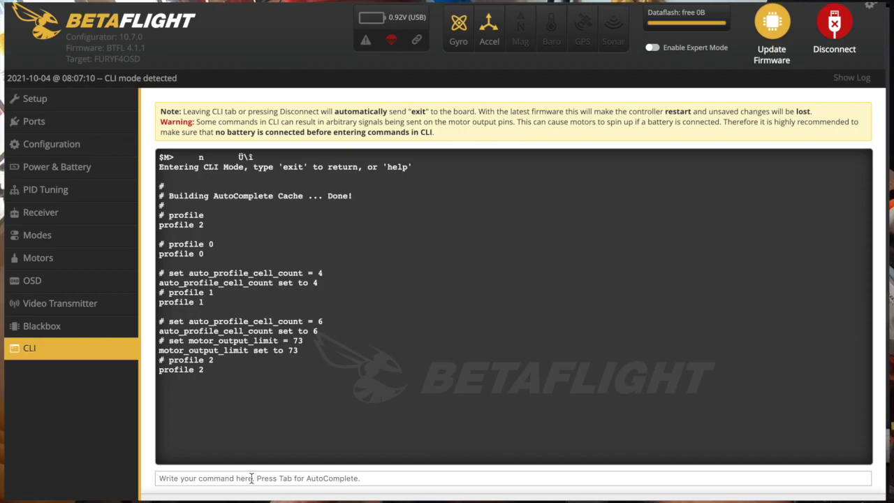
Set auto_profile_cell_count to -1 for profile 2 in the CLI
{"action": "type", "text": "se"}
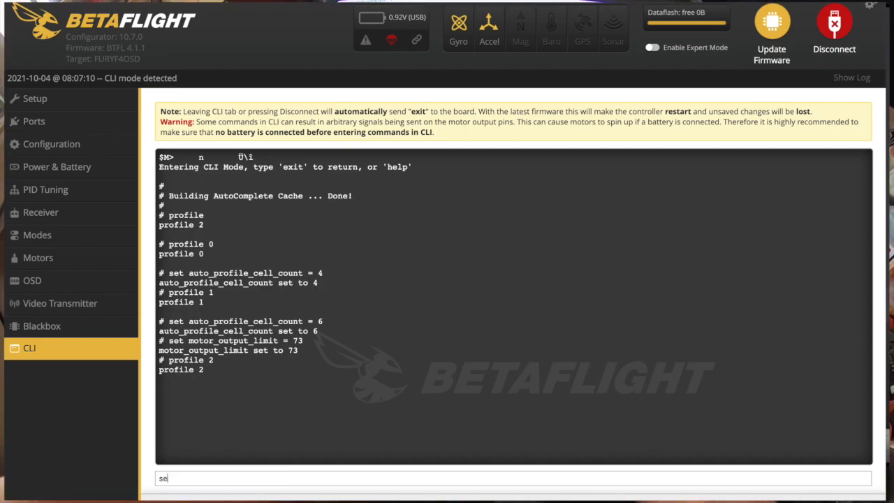
{"action": "type", "text": "t au"}
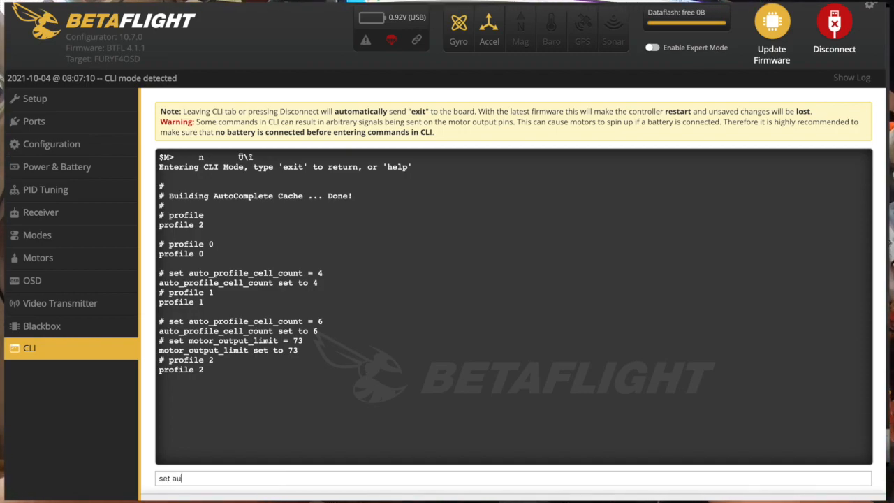
{"action": "type", "text": "to"}
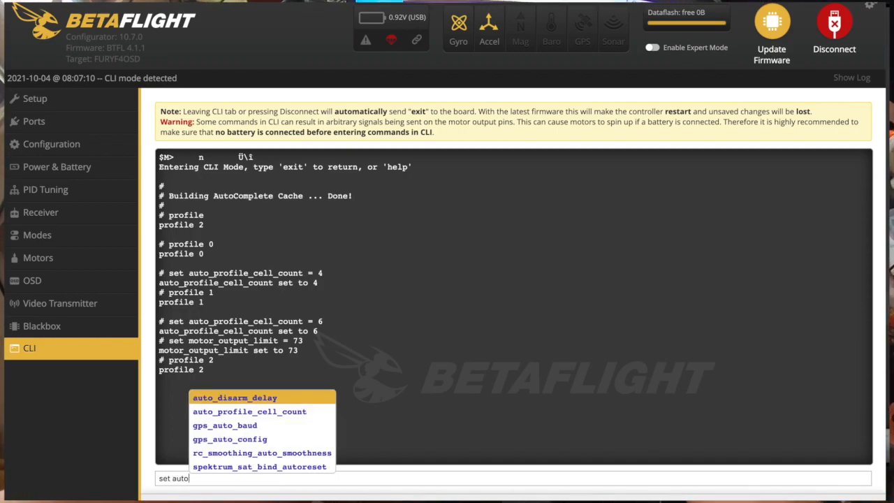
{"action": "left_click", "coordinate": [301, 413]}
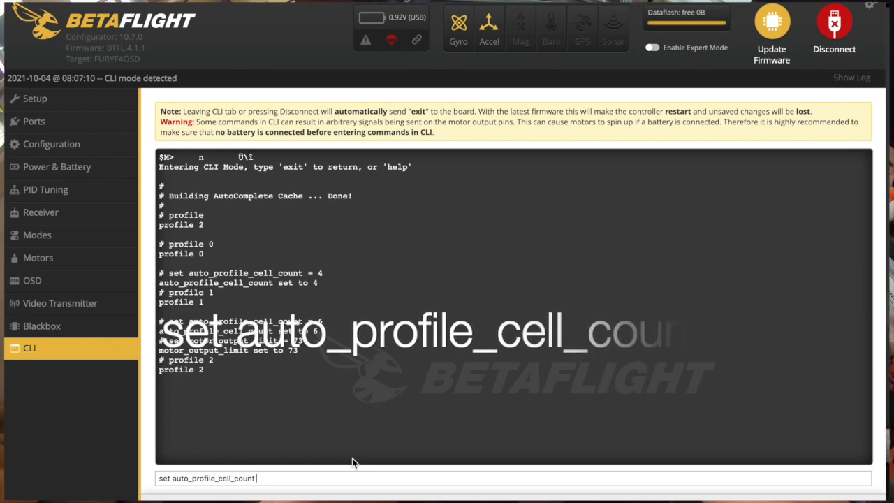
{"action": "type", "text": "= "}
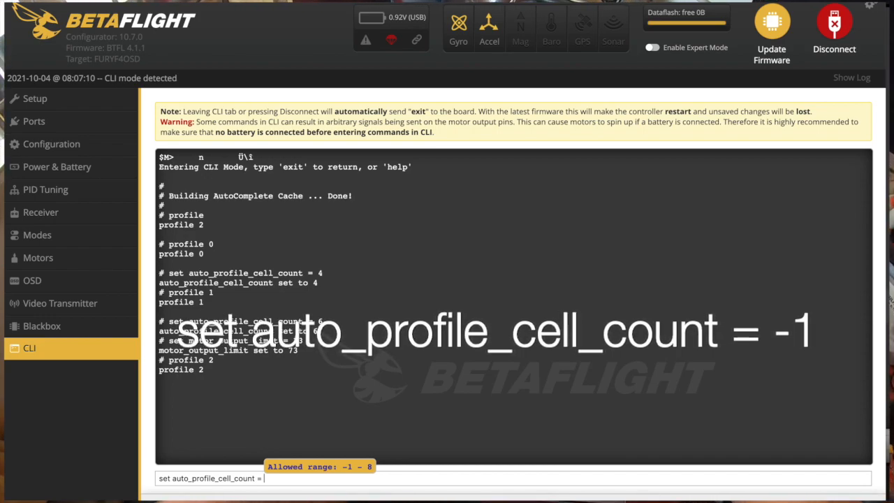
{"action": "type", "text": "-1"}
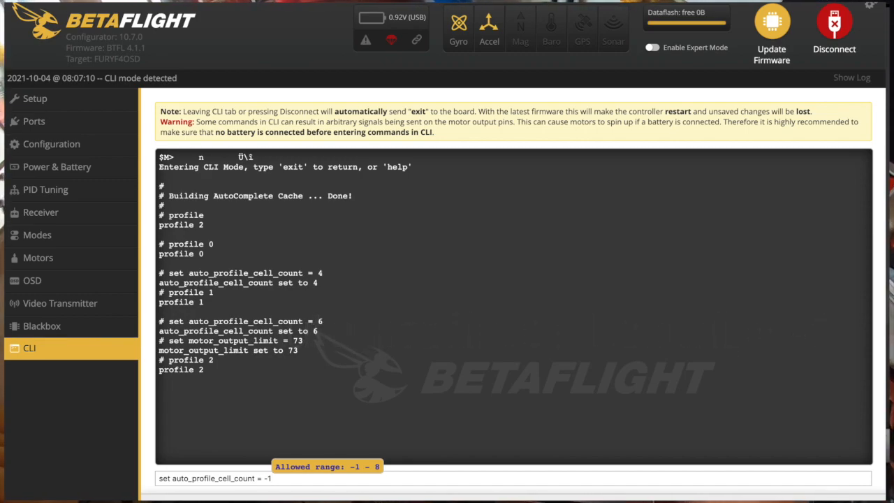
{"action": "key", "text": "Return"}
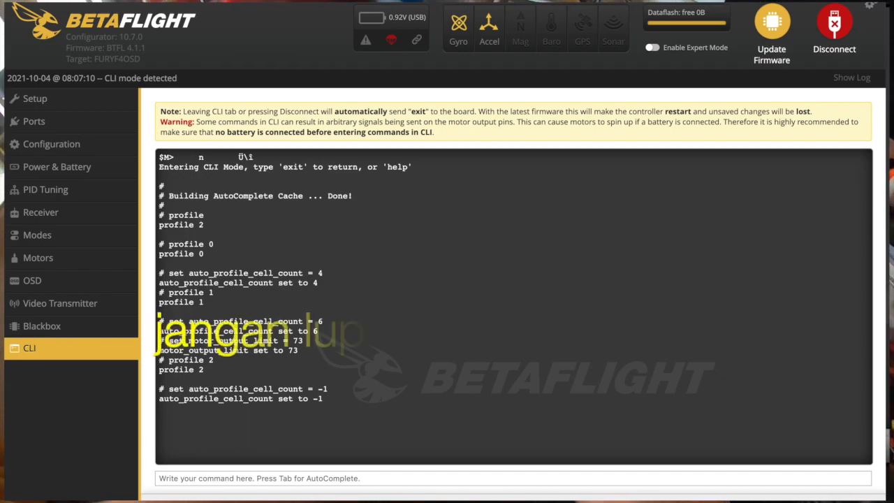
Save the CLI changes with the "save" command and open the PID Tuning page after the reboot
{"action": "type", "text": "save"}
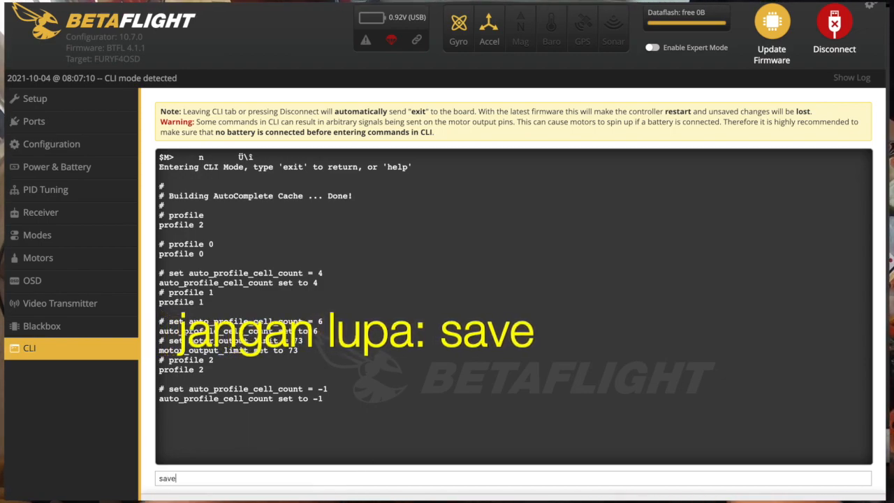
{"action": "key", "text": "Return"}
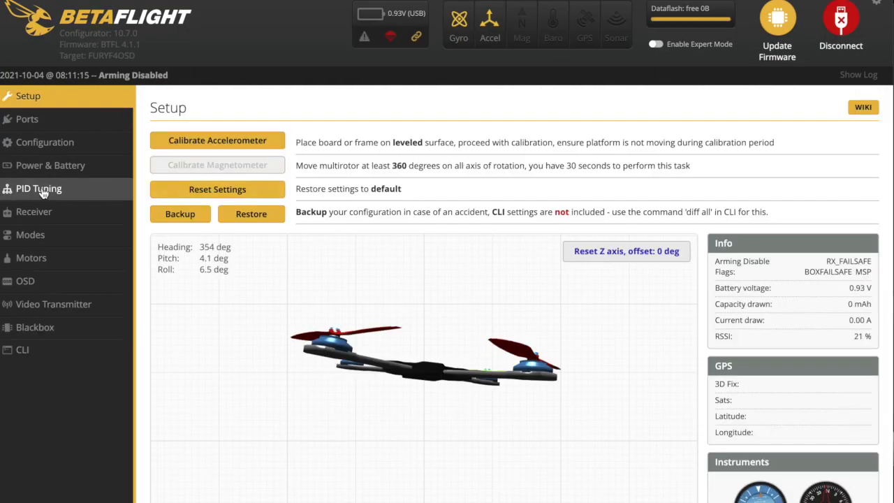
{"action": "left_click", "coordinate": [40, 189]}
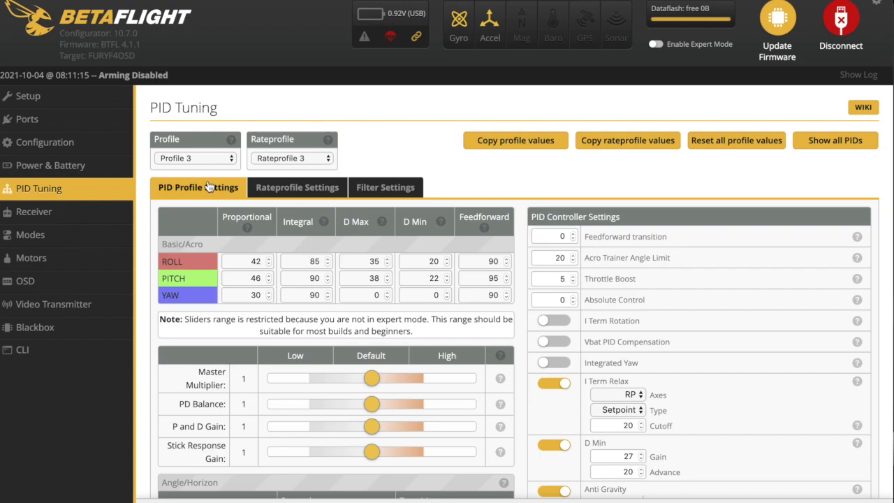